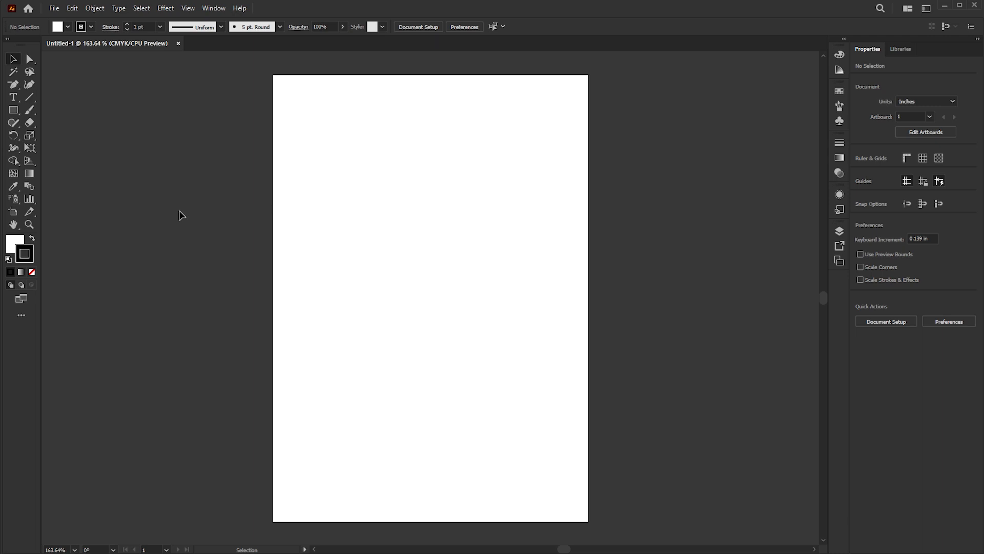
# Step: Draw a rectangle about 4.35 in wide and 3.54 in high in the upper part of the artboard
pyautogui.click(16, 114)
pyautogui.moveTo(348, 146); pyautogui.dragTo(514, 281)
pyautogui.scroll(3, 427, 200)
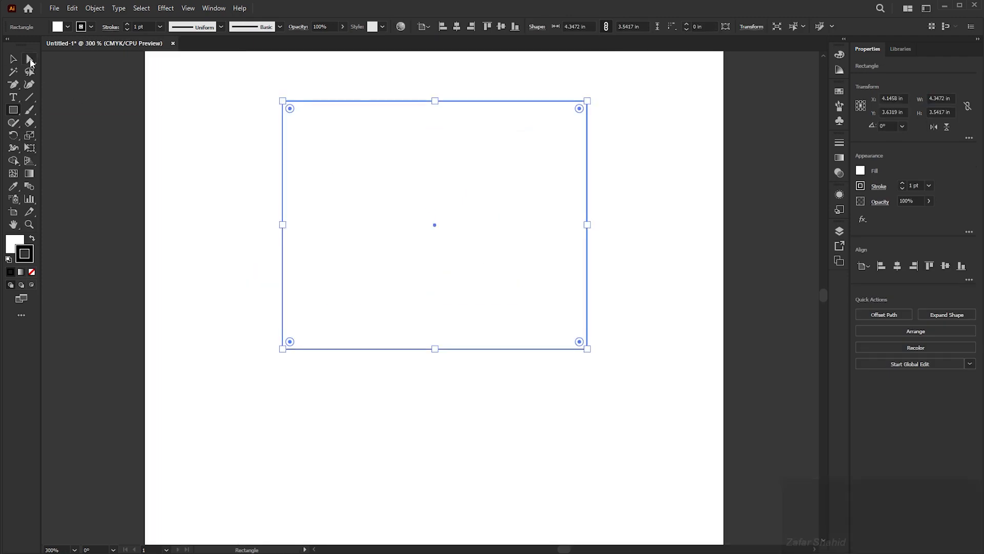
# Step: Use the Direct Selection tool to shift the whole rectangle slightly down to about X 4.13 in, Y 3.84 in
pyautogui.click(29, 59)
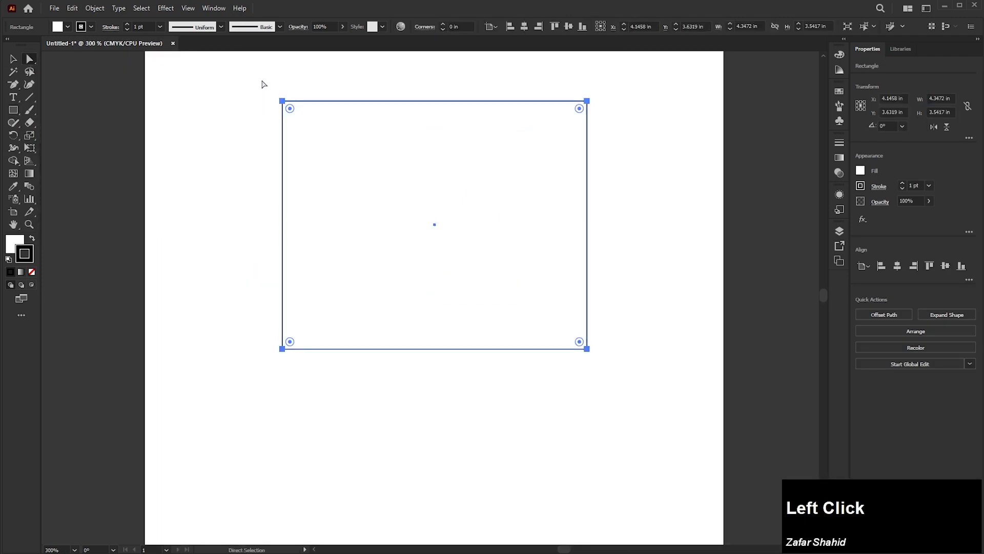
pyautogui.click(283, 101)
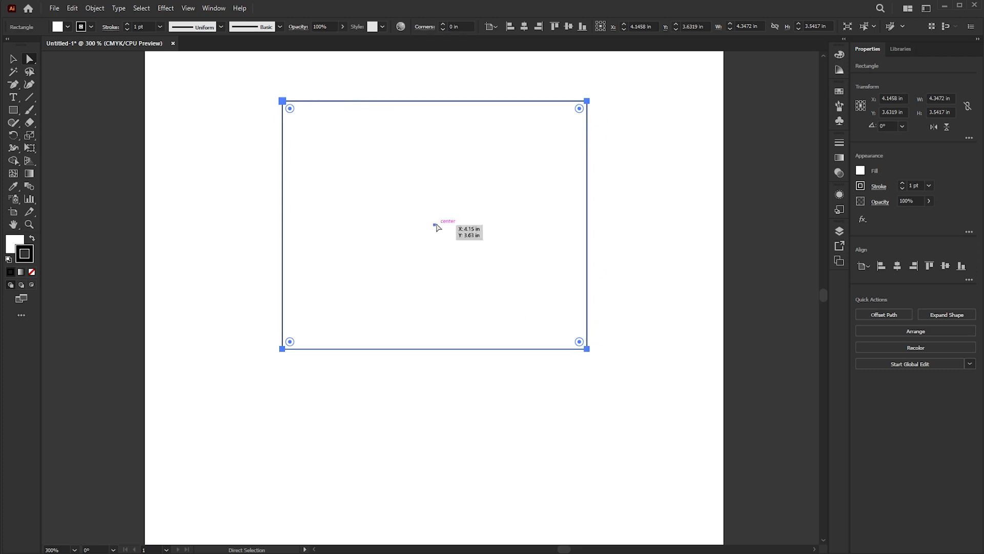
pyautogui.moveTo(434, 224); pyautogui.dragTo(433, 239)
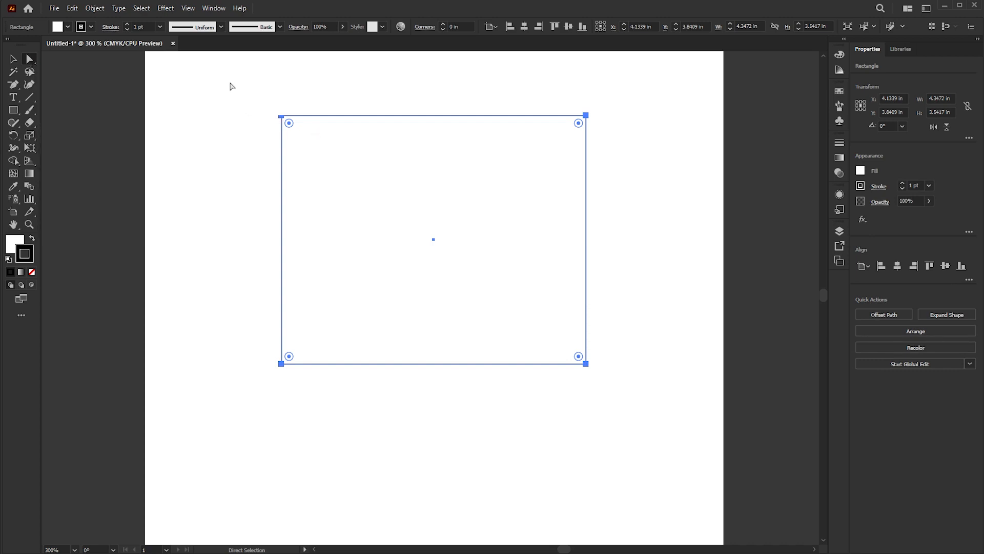
# Step: Practise selecting individual corner anchors, select all four, and move the rectangle down to about Y 4.28 in
pyautogui.moveTo(229, 81); pyautogui.dragTo(347, 186)
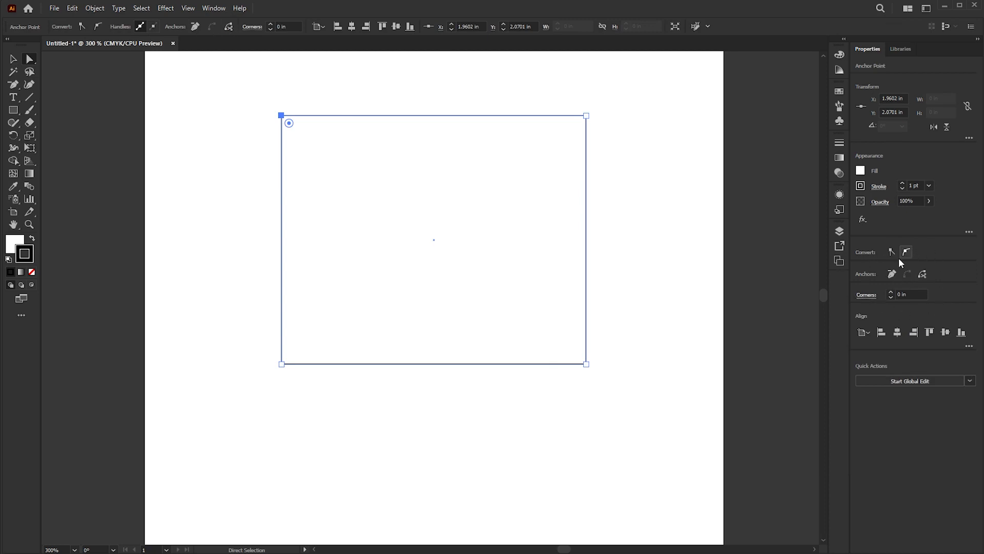
pyautogui.moveTo(644, 97); pyautogui.dragTo(265, 159)
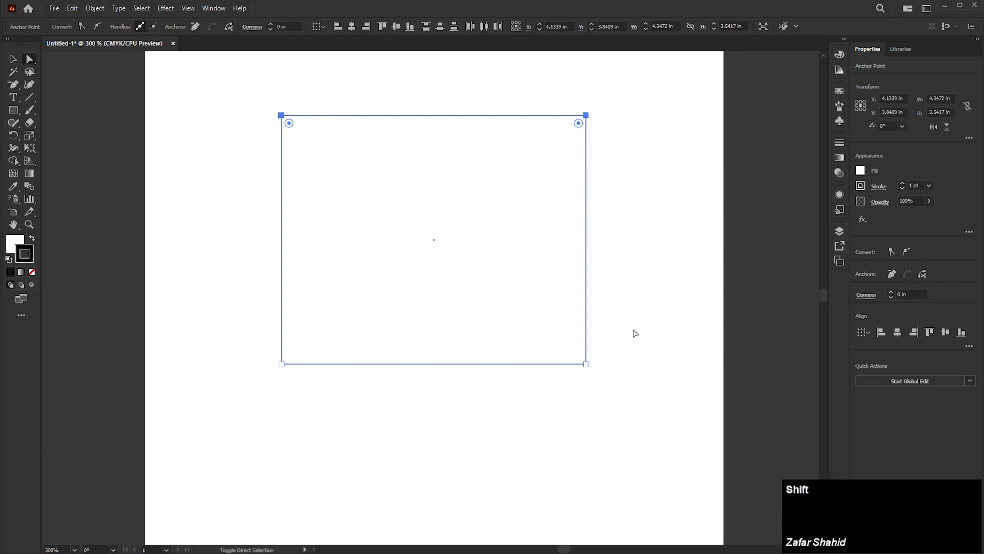
pyautogui.keyDown('shift'); pyautogui.moveTo(632, 328); pyautogui.dragTo(550, 394); pyautogui.keyUp('shift')
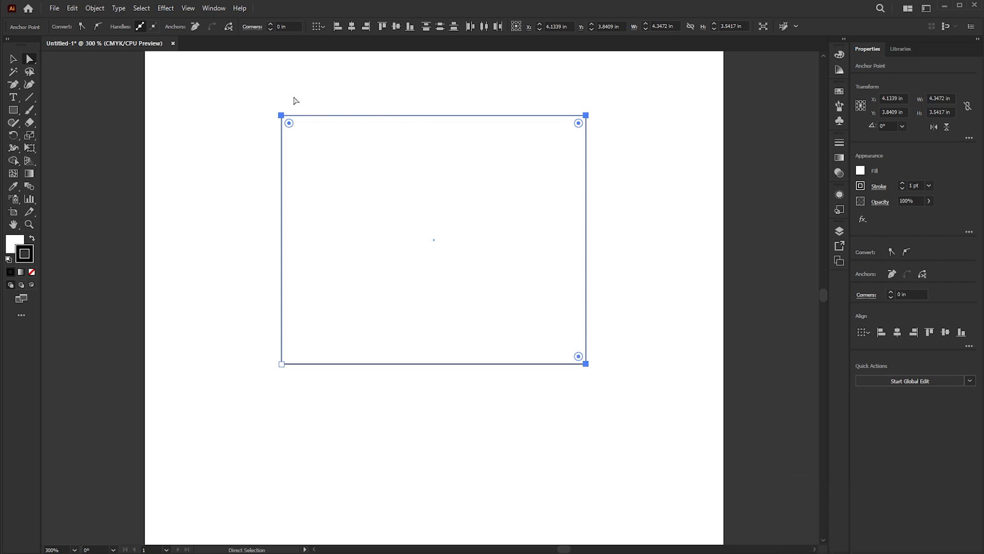
pyautogui.moveTo(250, 83); pyautogui.dragTo(632, 423)
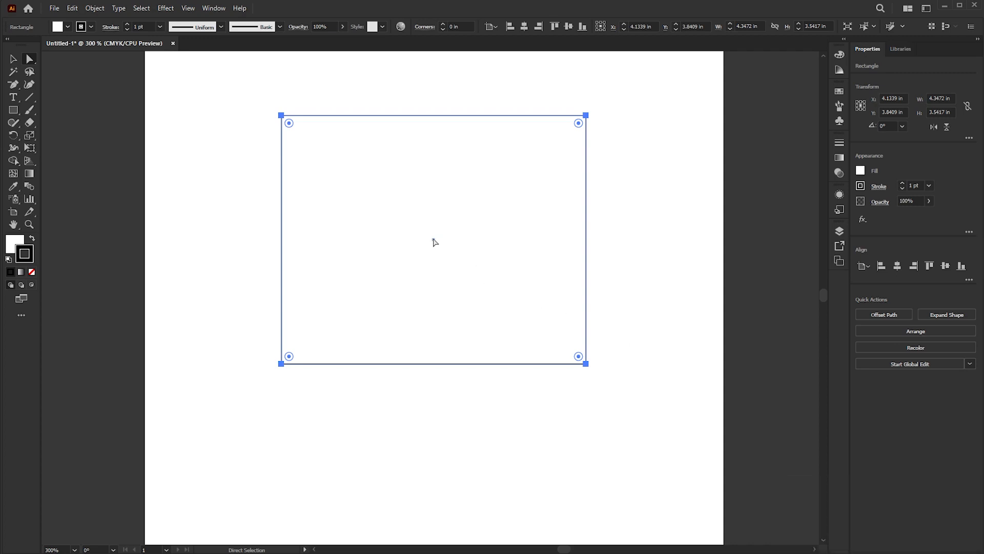
pyautogui.moveTo(433, 242); pyautogui.dragTo(434, 273)
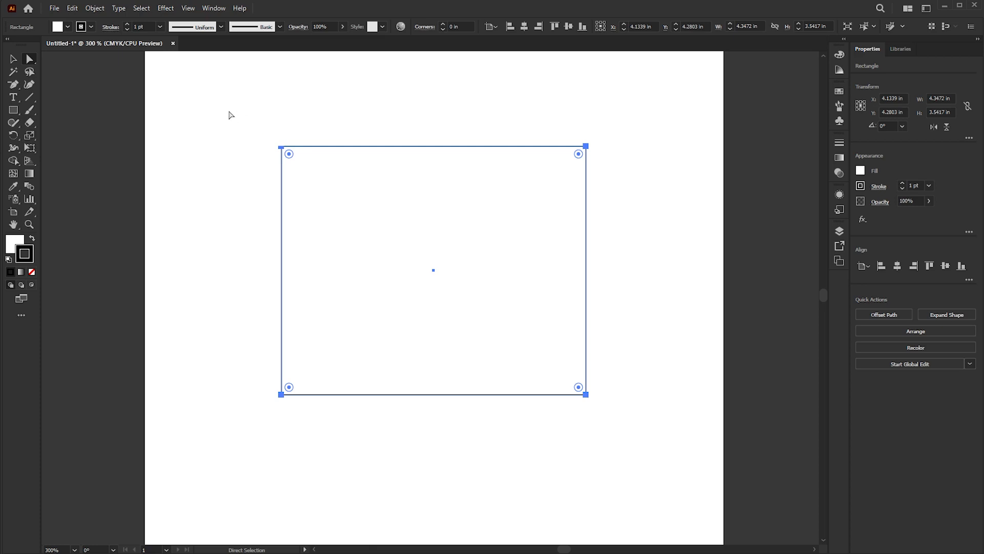
# Step: Try pulling only the rectangle's upper-left anchor outward to about X 1.44 in, Y 1.98 in, and undo the move
pyautogui.moveTo(243, 114); pyautogui.dragTo(360, 237)
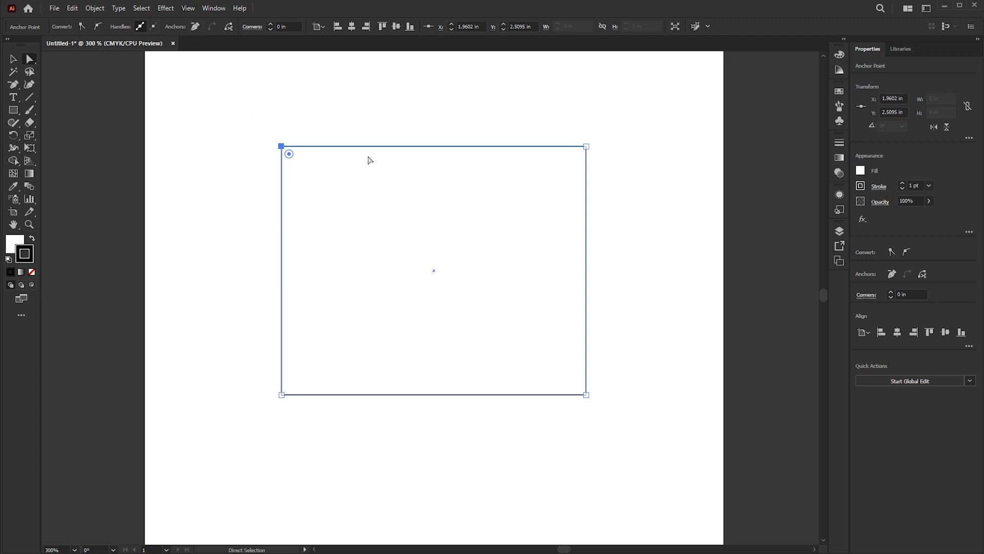
pyautogui.moveTo(351, 114); pyautogui.dragTo(426, 215)
pyautogui.moveTo(295, 213); pyautogui.dragTo(380, 307)
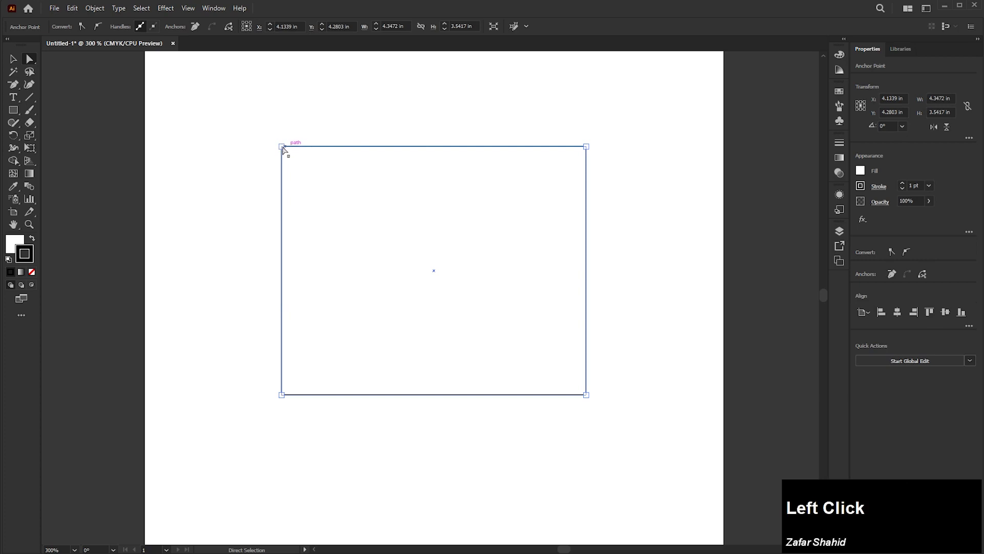
pyautogui.moveTo(281, 148); pyautogui.dragTo(246, 110)
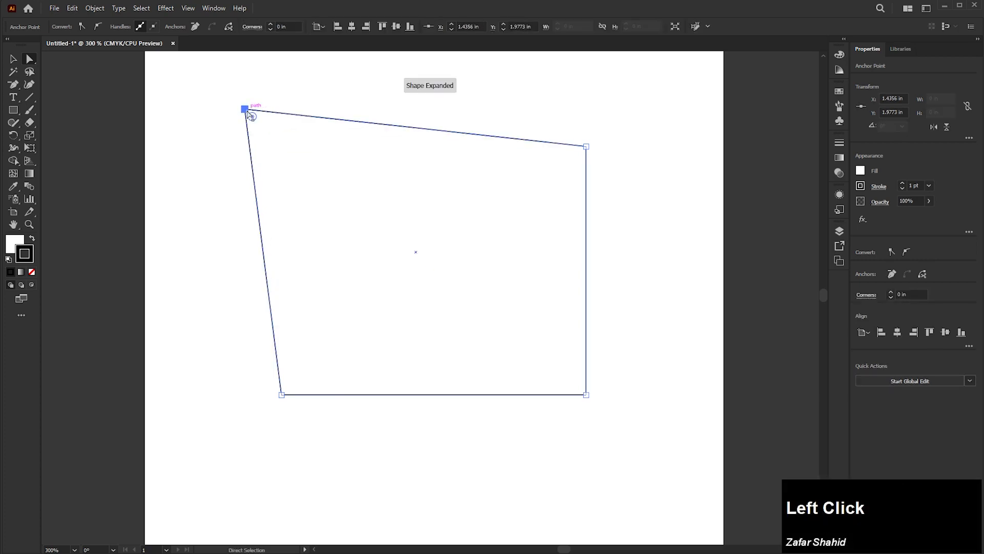
pyautogui.hotkey('ctrl', 'z')
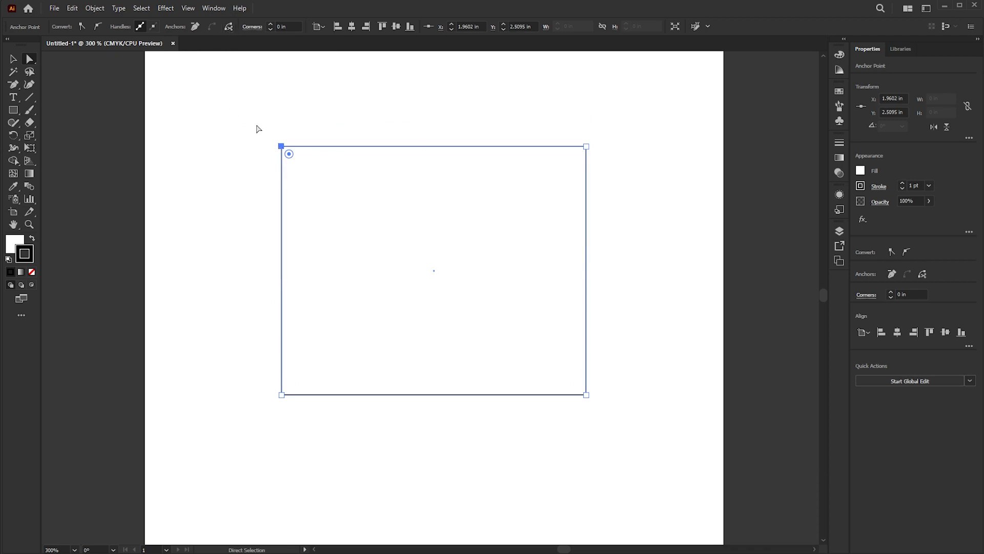
# Step: Lower the upper-left anchor to about Y 4.53 in and convert it to a smooth point with a lengthened handle
pyautogui.moveTo(280, 146); pyautogui.dragTo(291, 290)
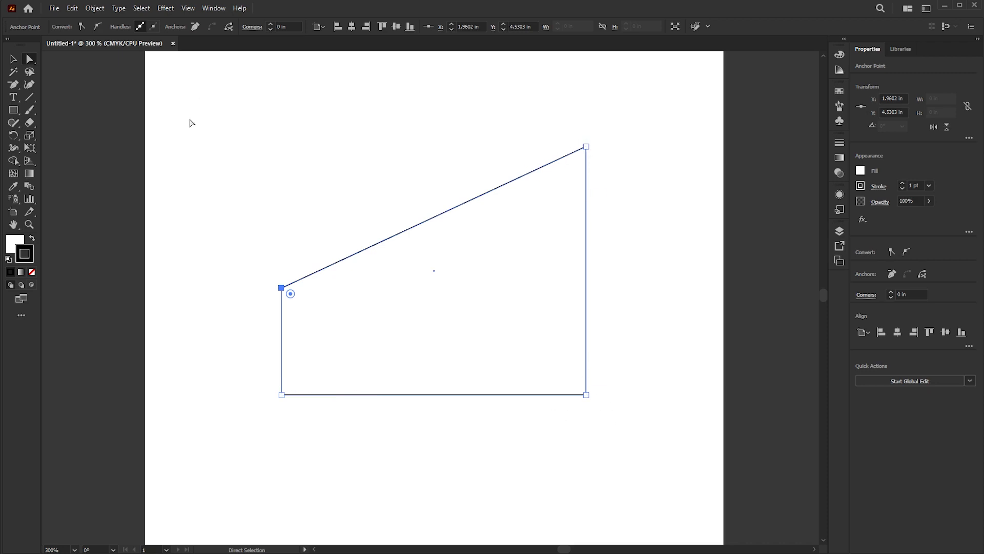
pyautogui.click(100, 26)
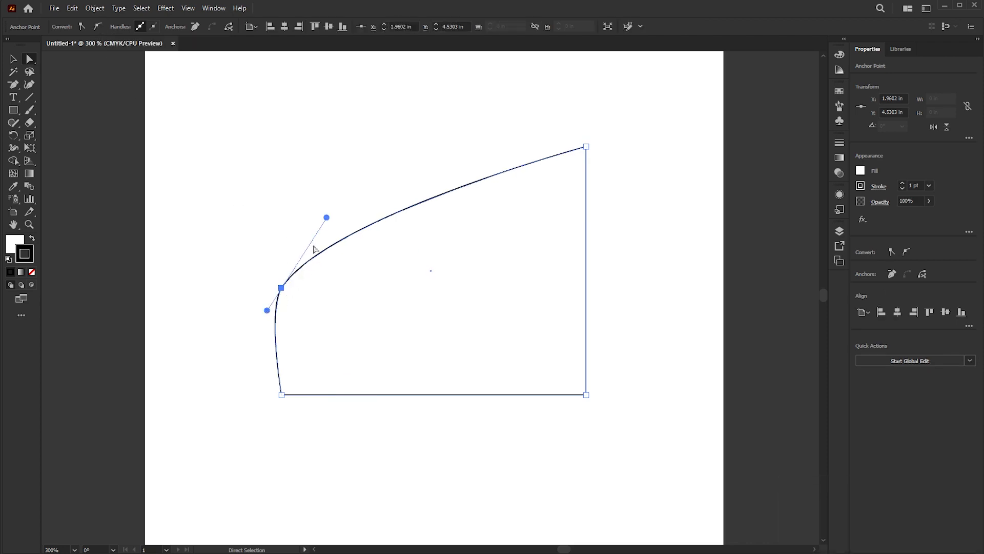
pyautogui.moveTo(327, 217); pyautogui.dragTo(350, 191)
# Step: Move the smooth anchor to about X 3.76 in, Y 3.36 in, and reset its curve by converting it to corner and back to smooth
pyautogui.moveTo(281, 286); pyautogui.dragTo(266, 218)
pyautogui.moveTo(426, 309); pyautogui.dragTo(406, 211)
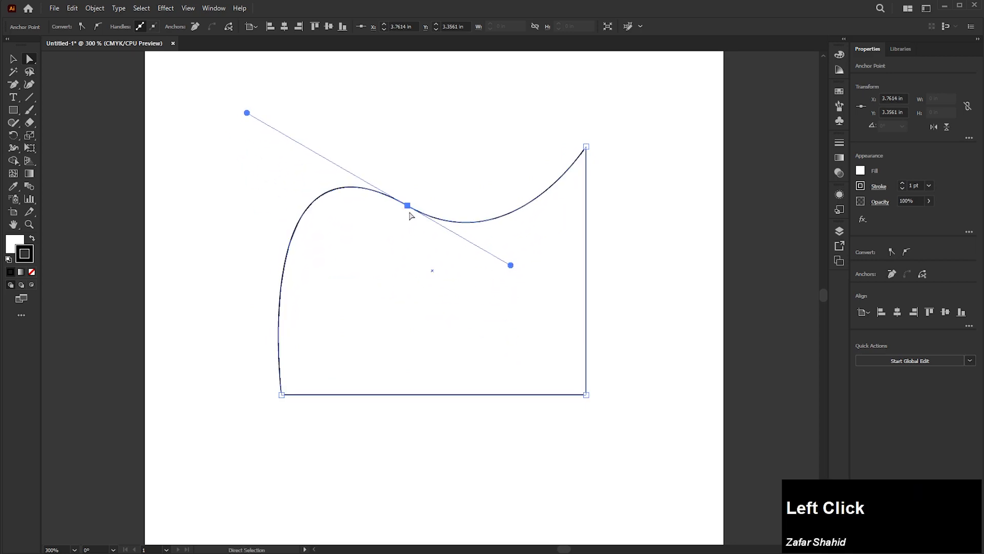
pyautogui.click(82, 26)
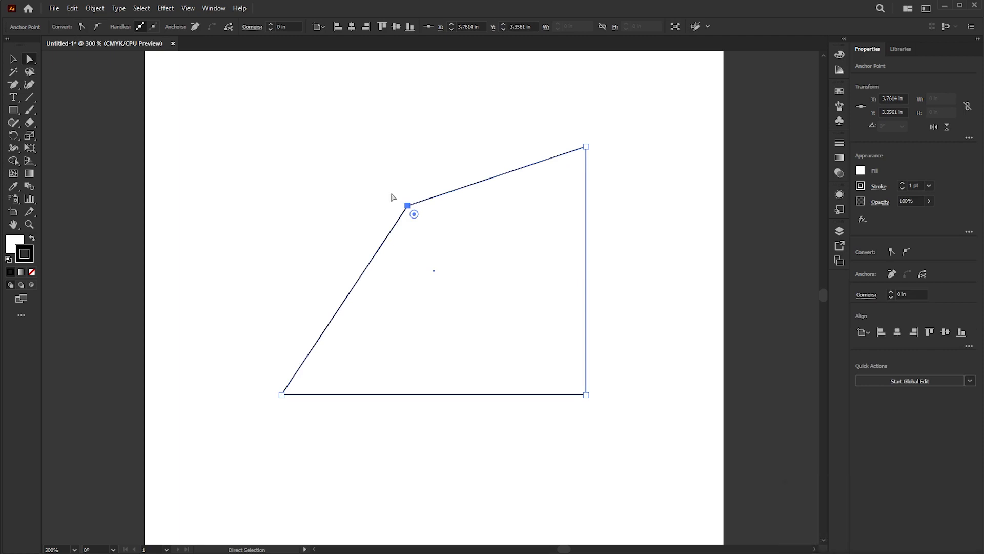
pyautogui.click(98, 26)
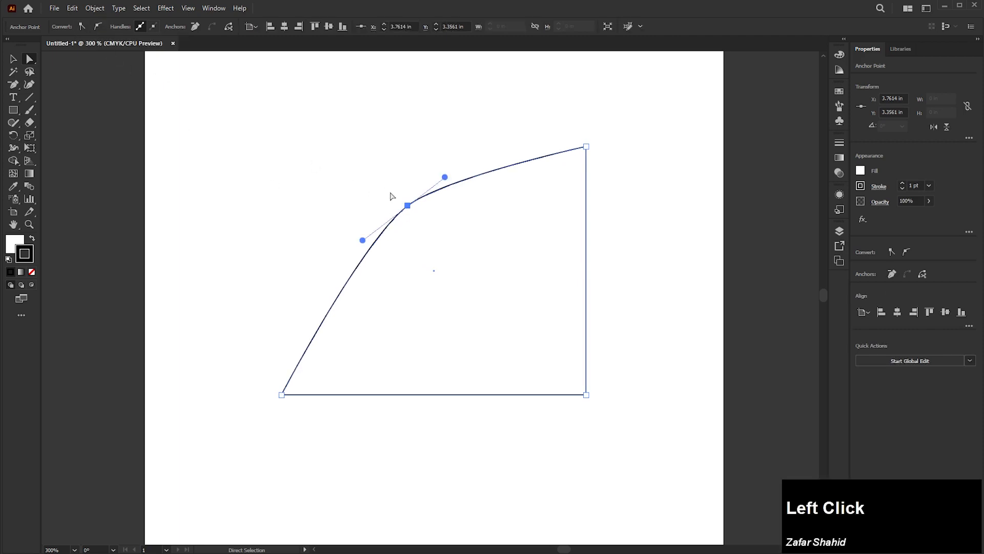
# Step: Reshape the upper edge into an S-curve with the smooth anchor's two handles, trying the hide-handles option for multiple selected anchors
pyautogui.moveTo(457, 167); pyautogui.dragTo(479, 221)
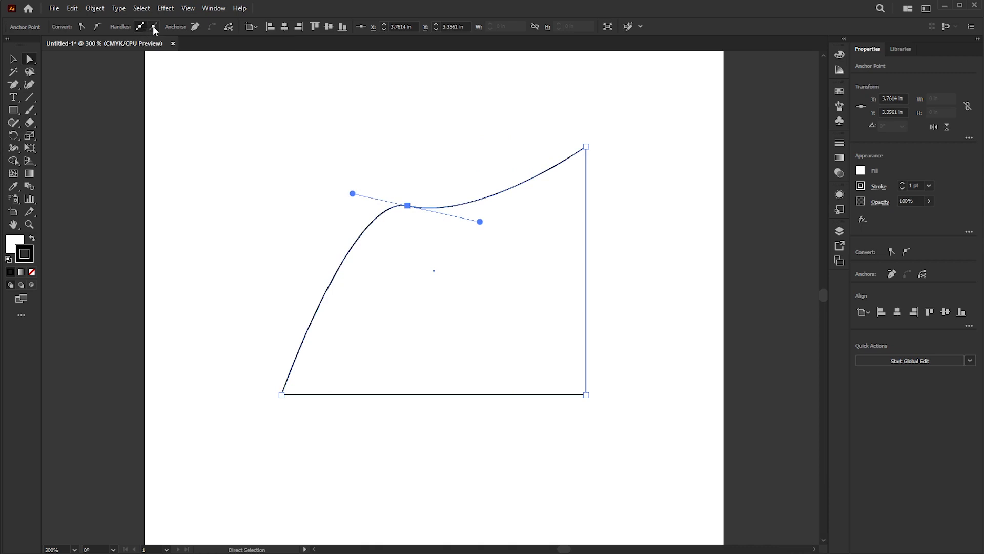
pyautogui.click(153, 28)
pyautogui.click(320, 168)
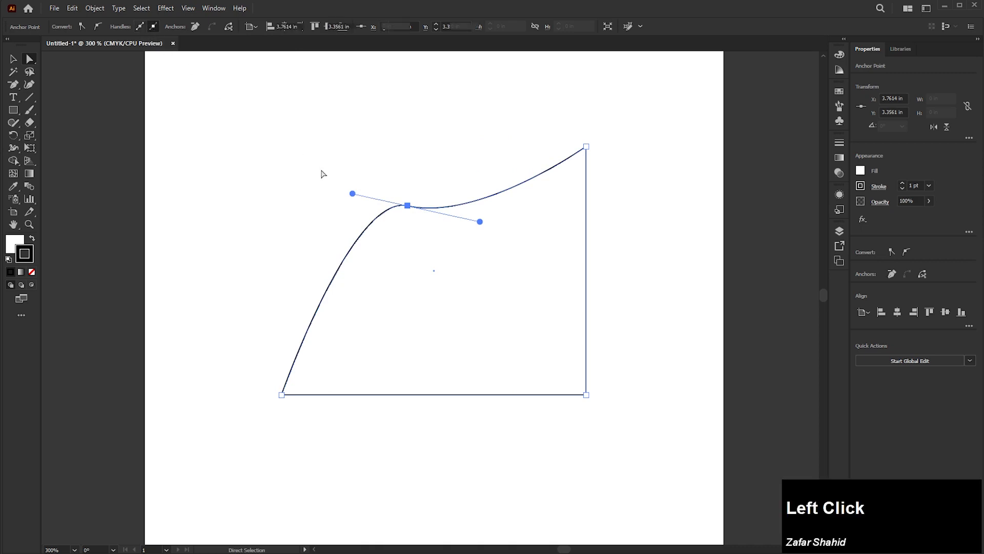
pyautogui.moveTo(382, 179); pyautogui.dragTo(432, 260)
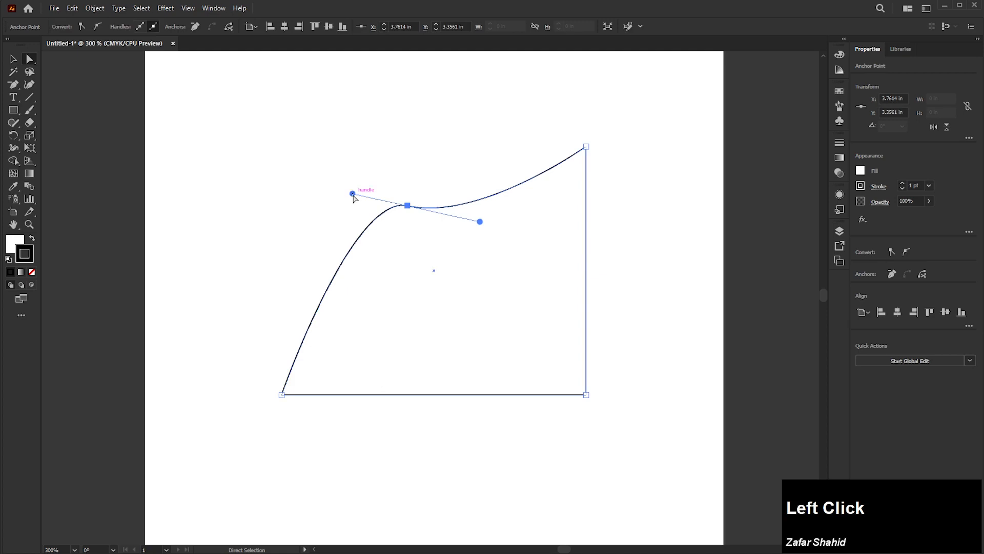
pyautogui.moveTo(353, 194); pyautogui.dragTo(273, 163)
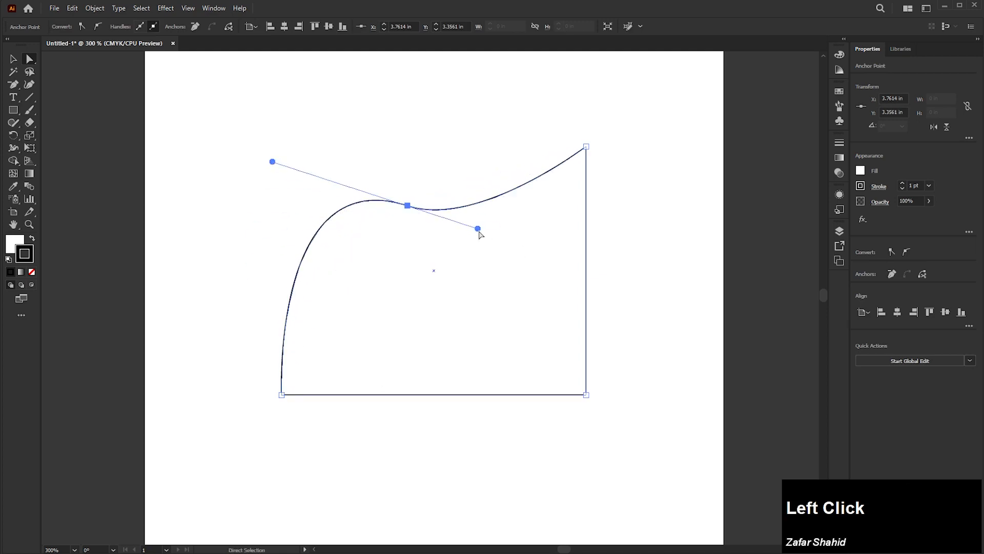
pyautogui.moveTo(478, 229); pyautogui.dragTo(500, 290)
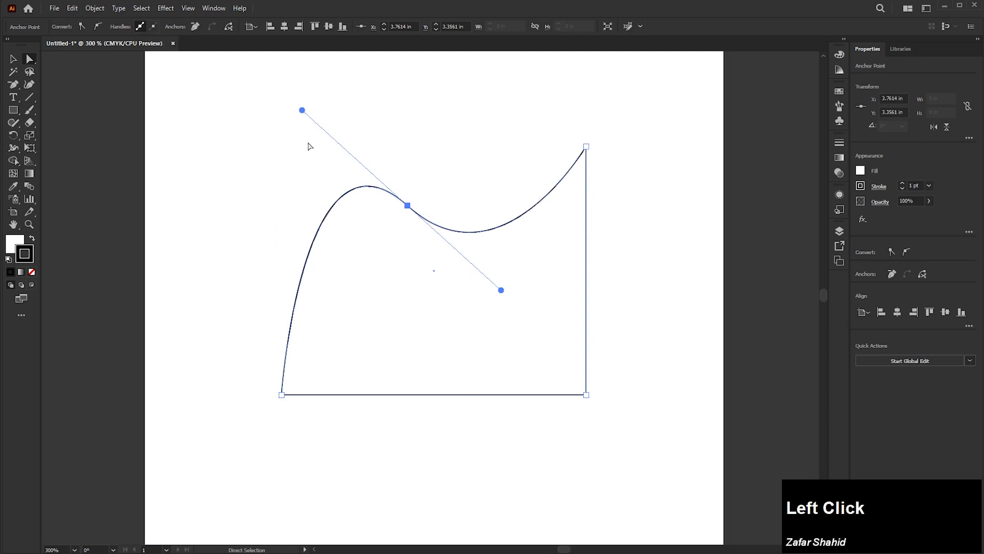
pyautogui.moveTo(302, 111); pyautogui.dragTo(280, 167)
pyautogui.moveTo(274, 174); pyautogui.dragTo(274, 174)
# Step: Select only the shape's upper-right corner anchor and convert it to a smooth point
pyautogui.moveTo(214, 84)
pyautogui.mouseDown()
pyautogui.moveTo(493, 276)
pyautogui.moveTo(669, 322)
pyautogui.mouseUp()
pyautogui.moveTo(615, 125)
pyautogui.mouseDown()
pyautogui.moveTo(572, 201)
pyautogui.moveTo(567, 149)
pyautogui.mouseUp()
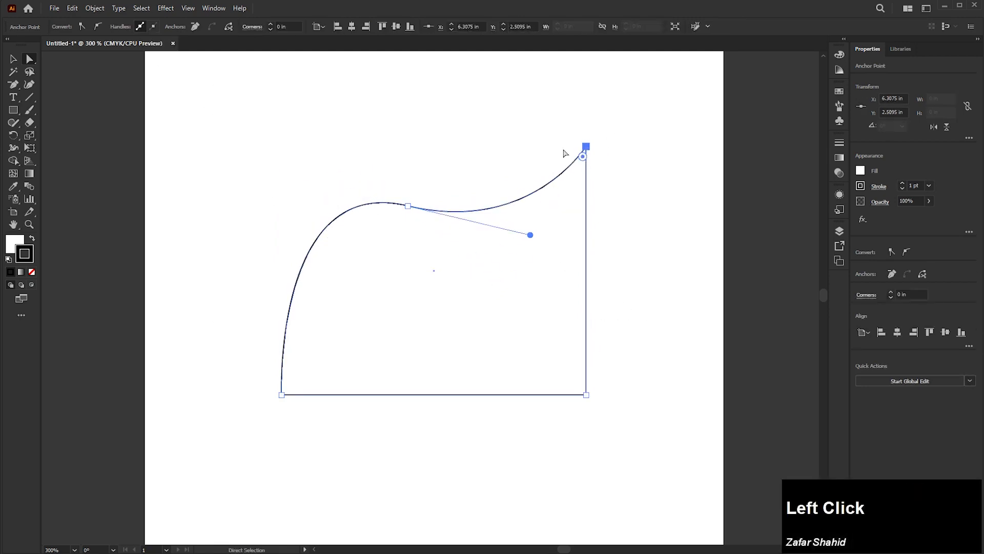
pyautogui.click(98, 26)
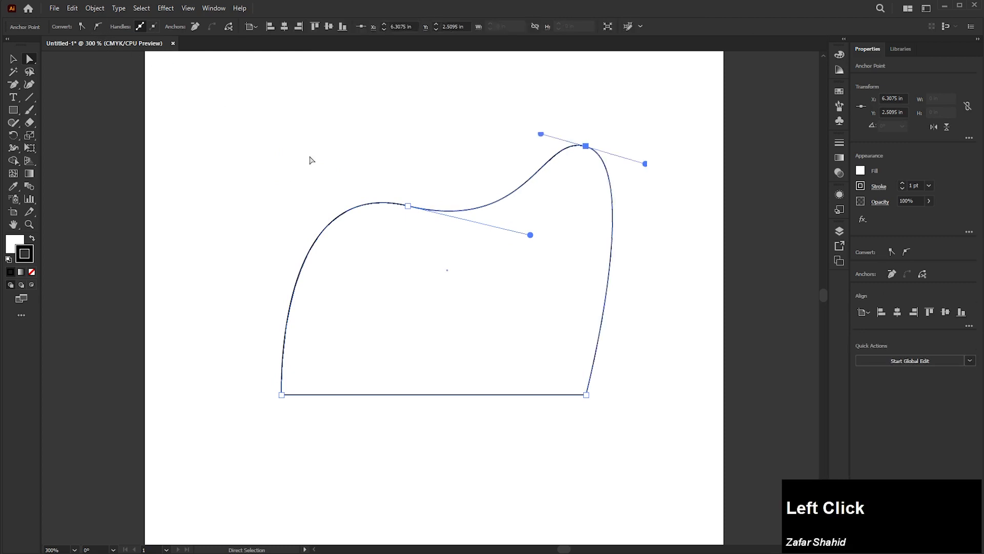
# Step: Select both smooth anchors and toggle the display of their handles off and back on
pyautogui.moveTo(331, 96); pyautogui.dragTo(735, 338)
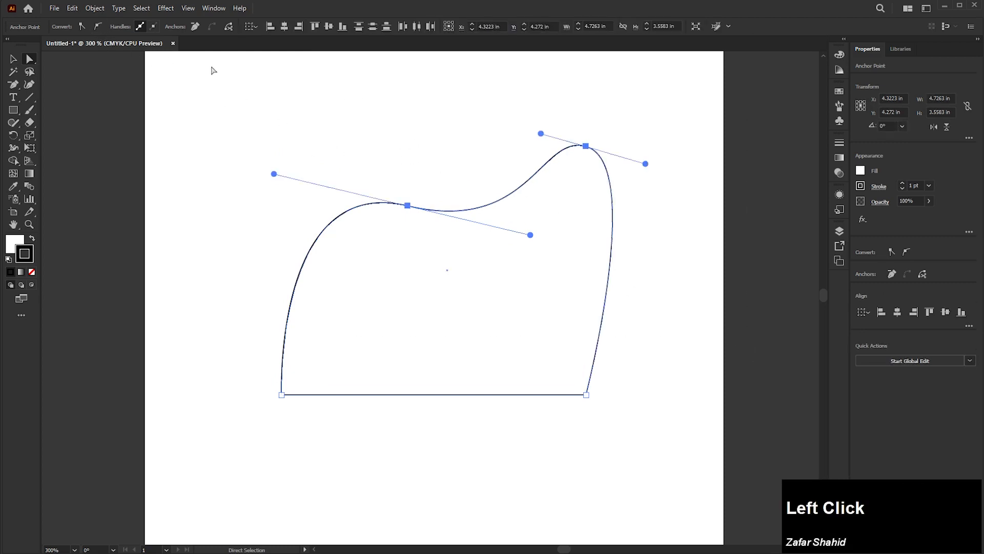
pyautogui.click(155, 25)
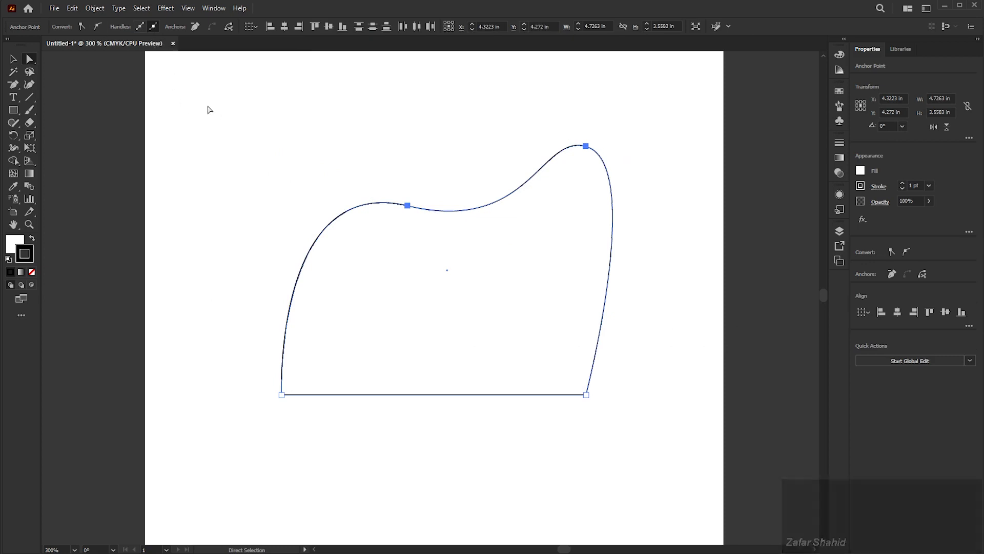
pyautogui.click(141, 27)
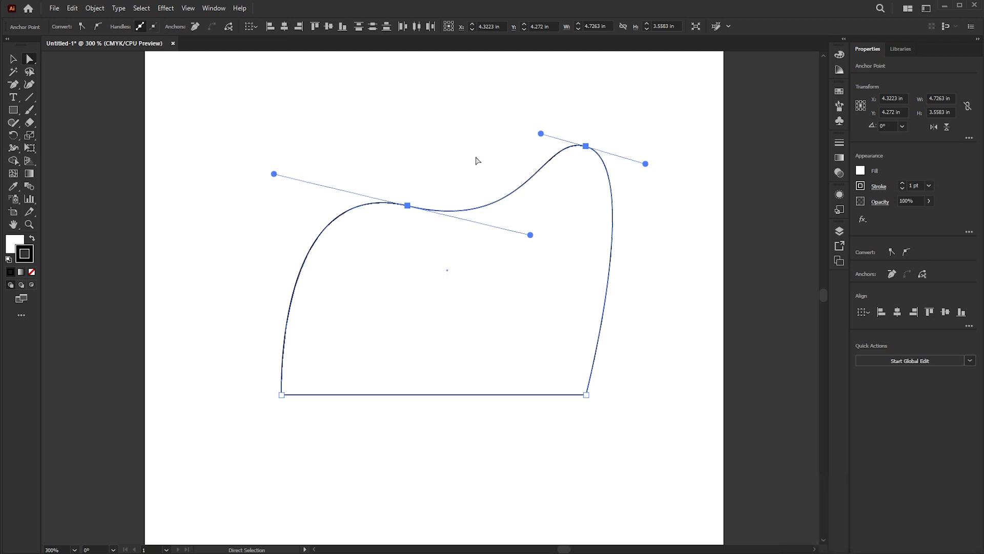
# Step: Undo the handle edits and the upper-right anchor conversion, back to the freshly smoothed upper-left anchor
pyautogui.hotkey('ctrl', 'z')
pyautogui.hotkey('ctrl', 'z')
pyautogui.hotkey('ctrl', 'z')
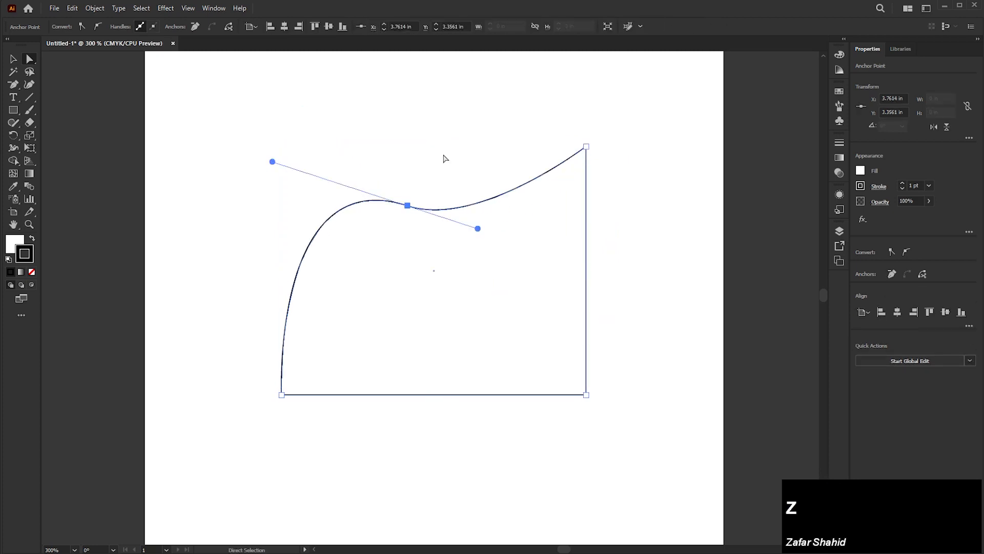
pyautogui.hotkey('ctrl', 'z')
pyautogui.hotkey('ctrl', 'z')
pyautogui.hotkey('ctrl', 'z')
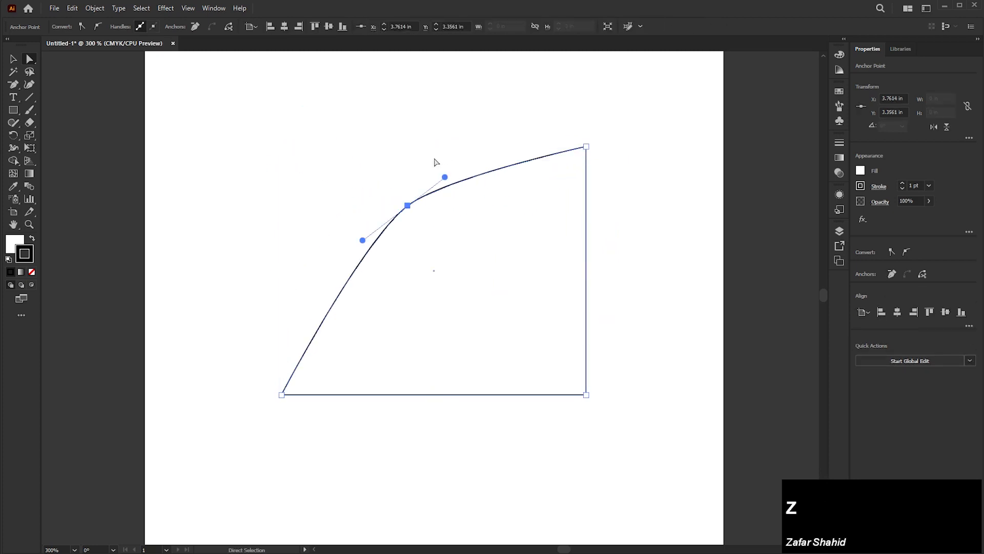
# Step: Move the smooth anchor to about X 2.94 in, Y 3.67 in, and remove it from the path to leave a triangle
pyautogui.moveTo(407, 206); pyautogui.dragTo(350, 228)
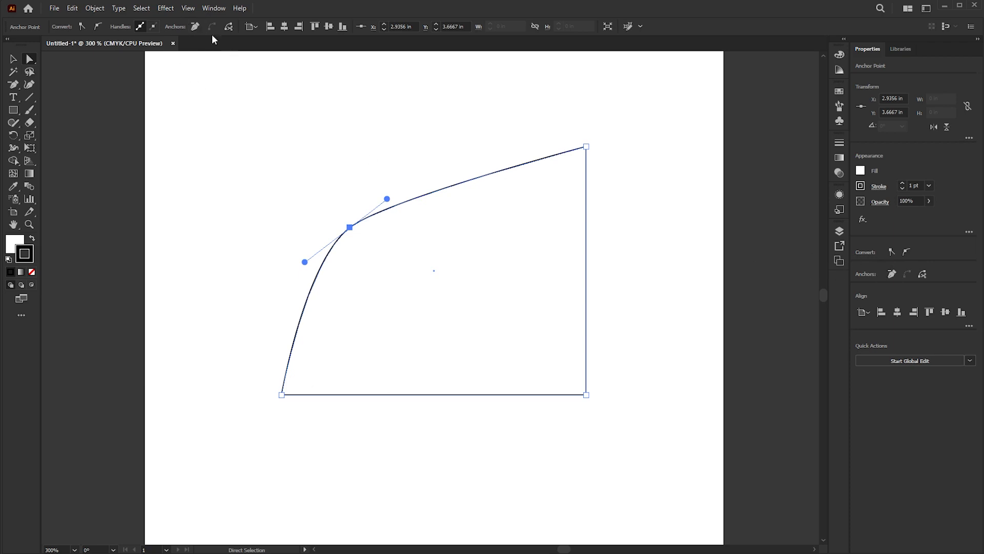
pyautogui.click(892, 274)
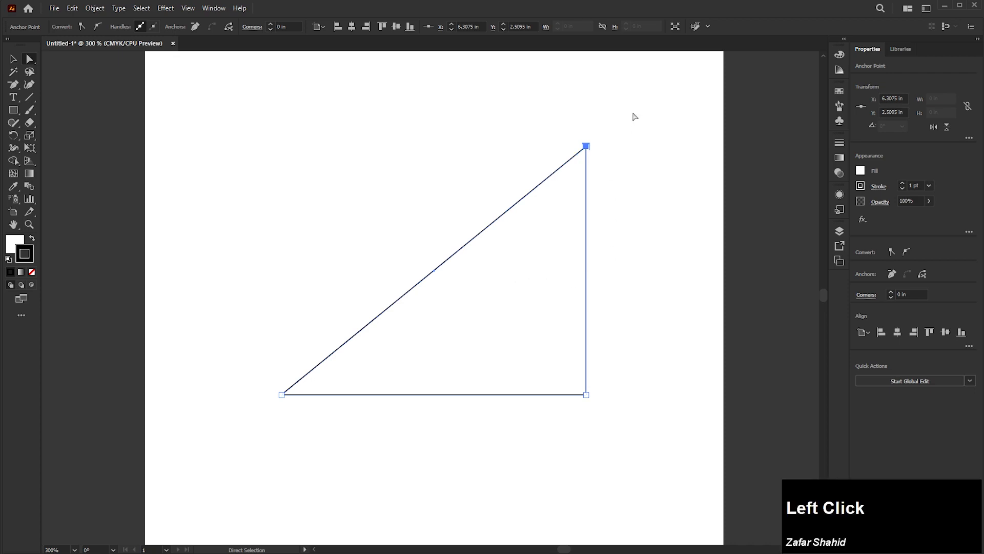
# Step: Cut the path at the triangle's top anchor and spread the open ends level above the base, the right one at about X 5.49 in, Y 2.26 in
pyautogui.moveTo(639, 106); pyautogui.dragTo(532, 246)
pyautogui.click(923, 274)
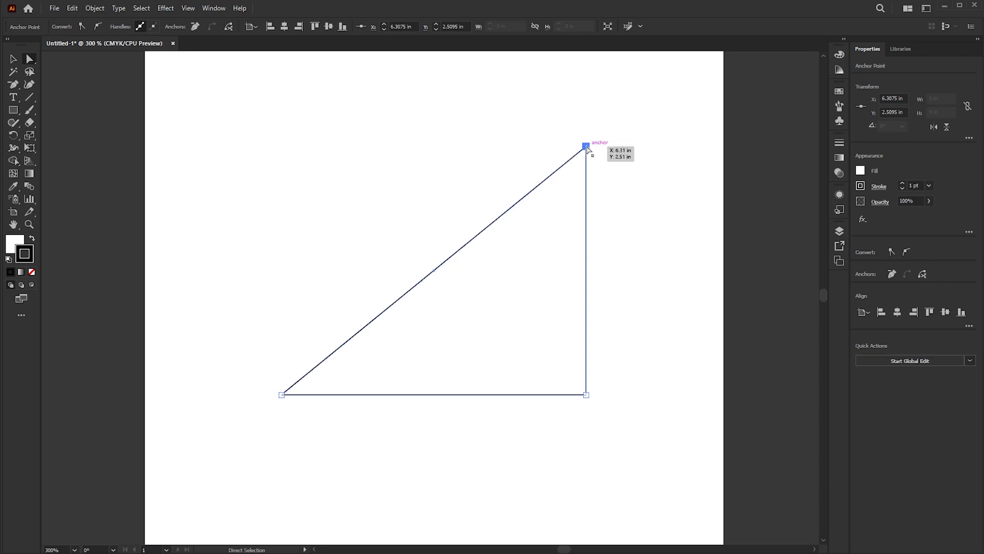
pyautogui.moveTo(586, 146); pyautogui.dragTo(593, 250)
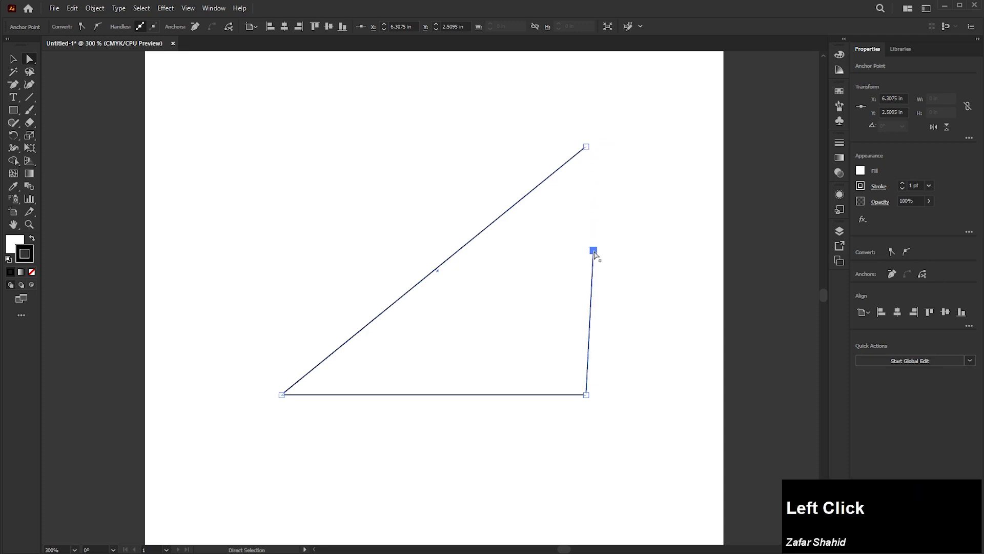
pyautogui.moveTo(587, 148); pyautogui.dragTo(333, 128)
pyautogui.moveTo(594, 250); pyautogui.dragTo(529, 128)
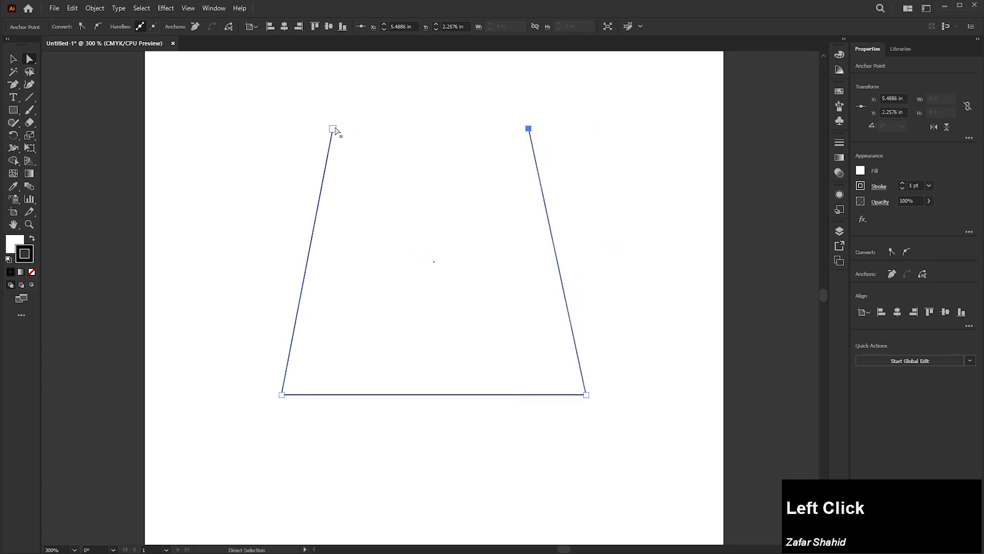
# Step: Move both open ends of the path inward and down, the right one to about X 5.12 in, Y 3.33 in
pyautogui.moveTo(335, 129); pyautogui.dragTo(351, 129)
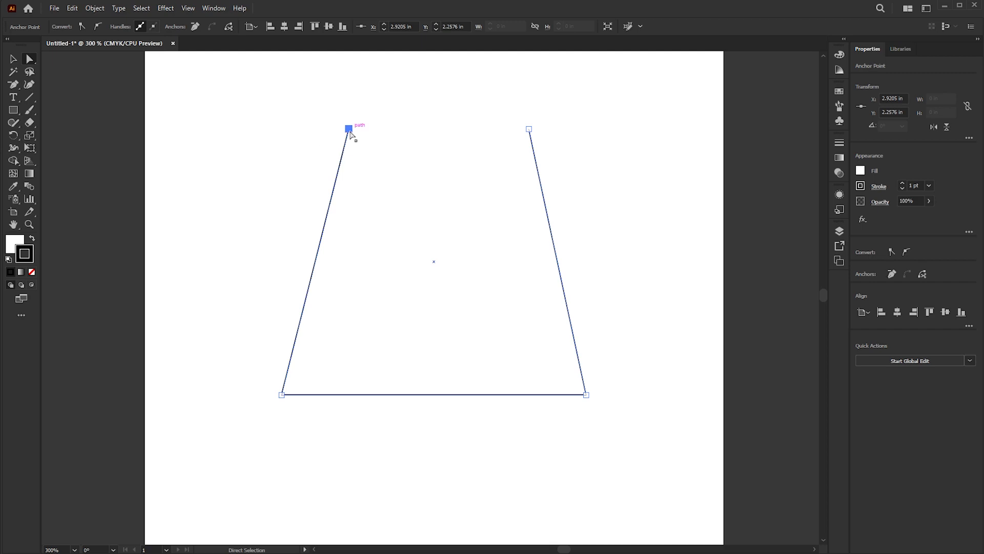
pyautogui.moveTo(350, 130); pyautogui.dragTo(366, 211)
pyautogui.moveTo(529, 129); pyautogui.dragTo(503, 203)
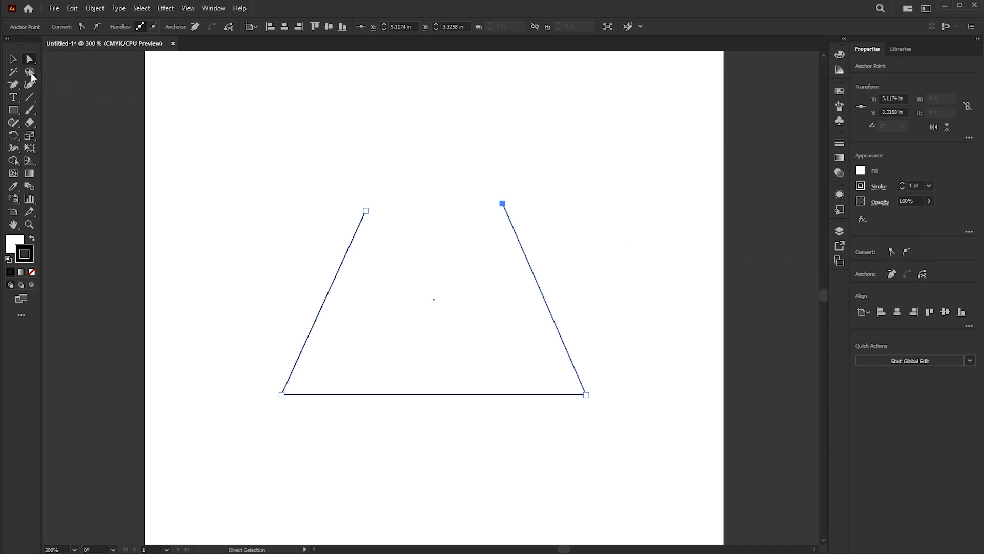
# Step: Delete the open path and draw a square about 3.61 in wide near the middle of the artboard
pyautogui.click(14, 58)
pyautogui.press('Delete')
pyautogui.press('Delete')
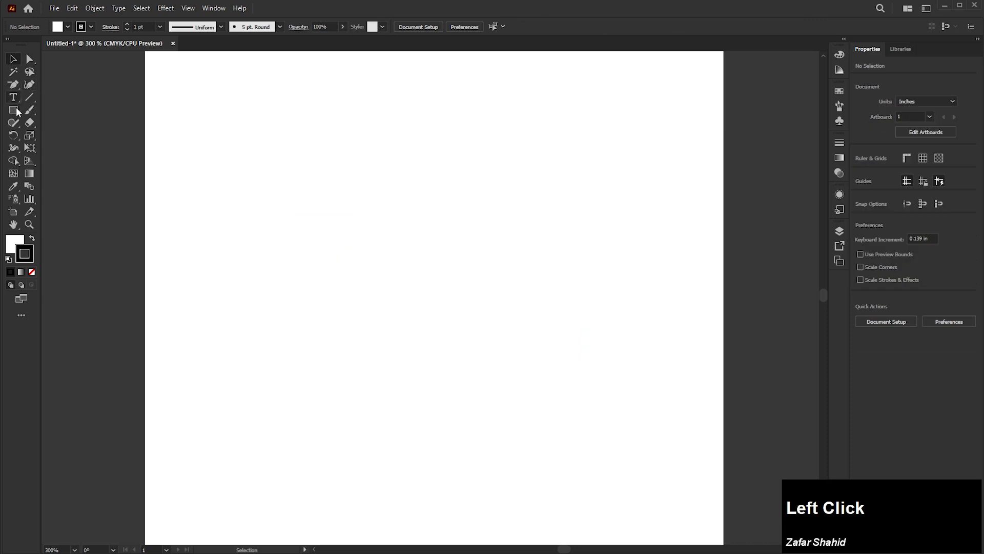
pyautogui.click(16, 110)
pyautogui.moveTo(356, 152); pyautogui.dragTo(609, 404)
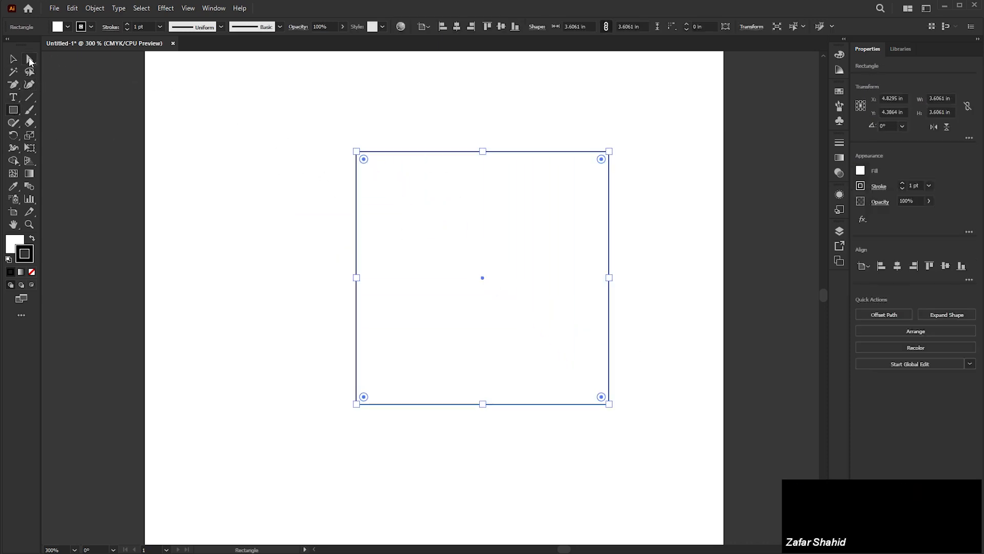
# Step: Select the square's two upper anchors, round their corners to about 1.8 in, and undo the rounding
pyautogui.click(29, 59)
pyautogui.moveTo(255, 106); pyautogui.dragTo(501, 435)
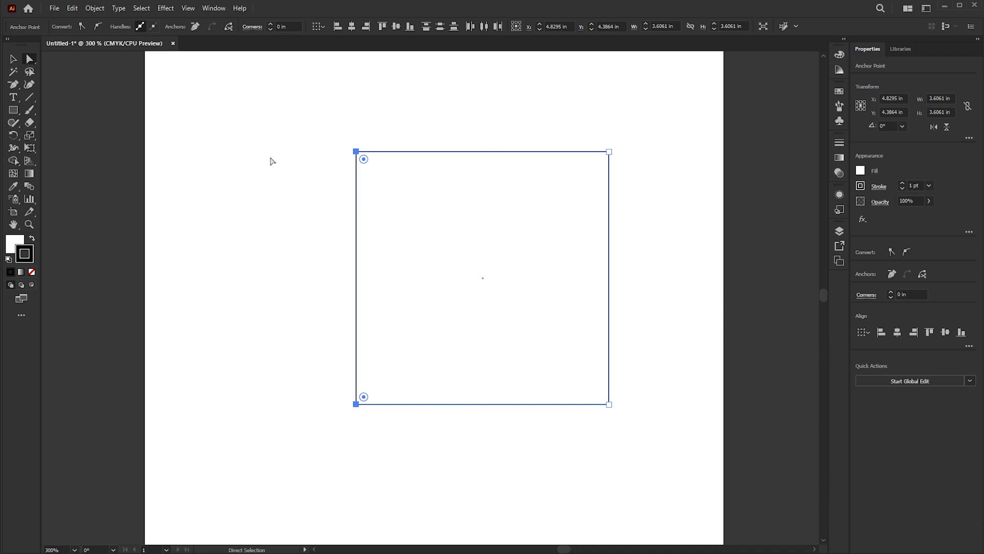
pyautogui.moveTo(288, 119); pyautogui.dragTo(641, 248)
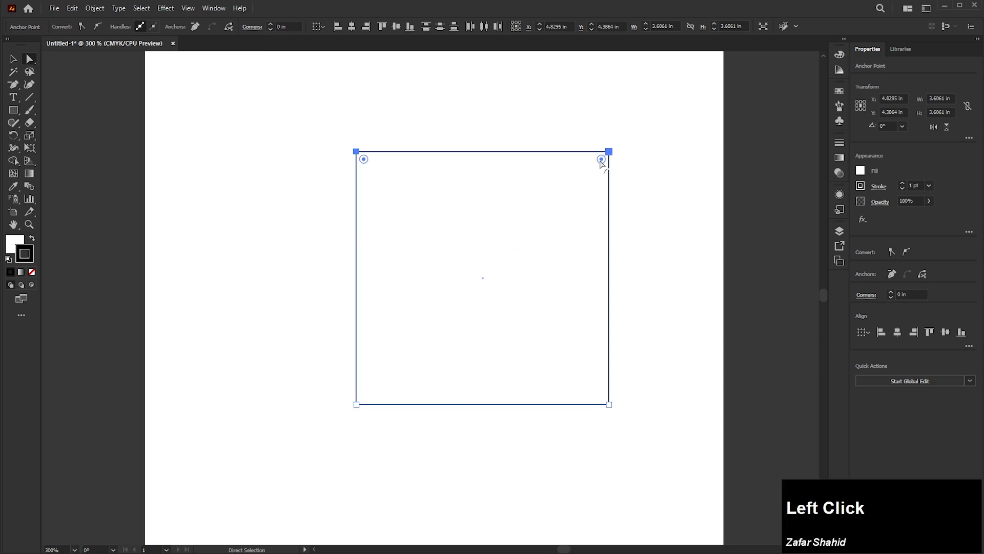
pyautogui.moveTo(601, 159); pyautogui.dragTo(504, 345)
pyautogui.hotkey('ctrl', 'z')
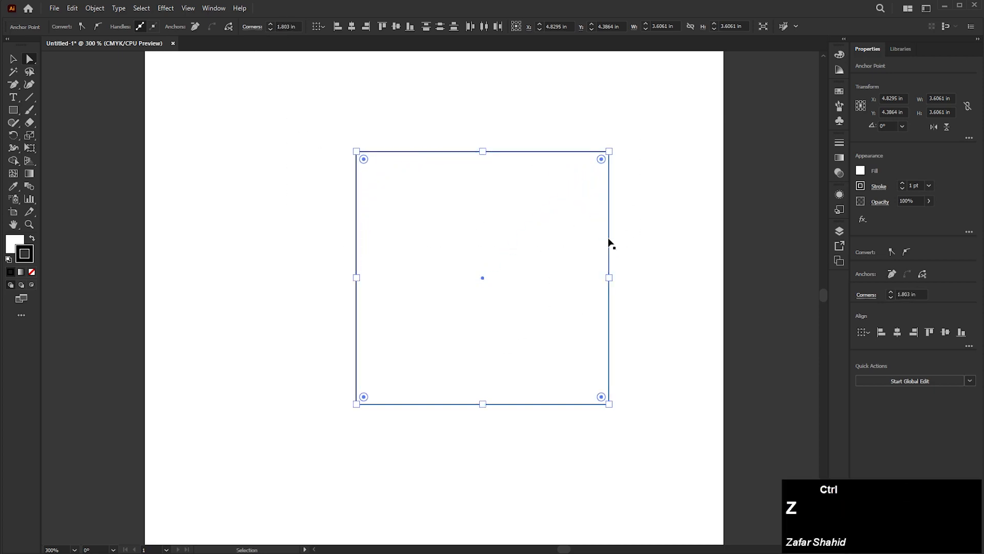
# Step: Round the square's two right corners into a semicircle and extend its left side outward to a total width of about 4.57 in
pyautogui.moveTo(661, 113); pyautogui.dragTo(549, 430)
pyautogui.moveTo(601, 393); pyautogui.dragTo(429, 264)
pyautogui.moveTo(310, 121); pyautogui.dragTo(416, 453)
pyautogui.moveTo(356, 404); pyautogui.dragTo(289, 405)
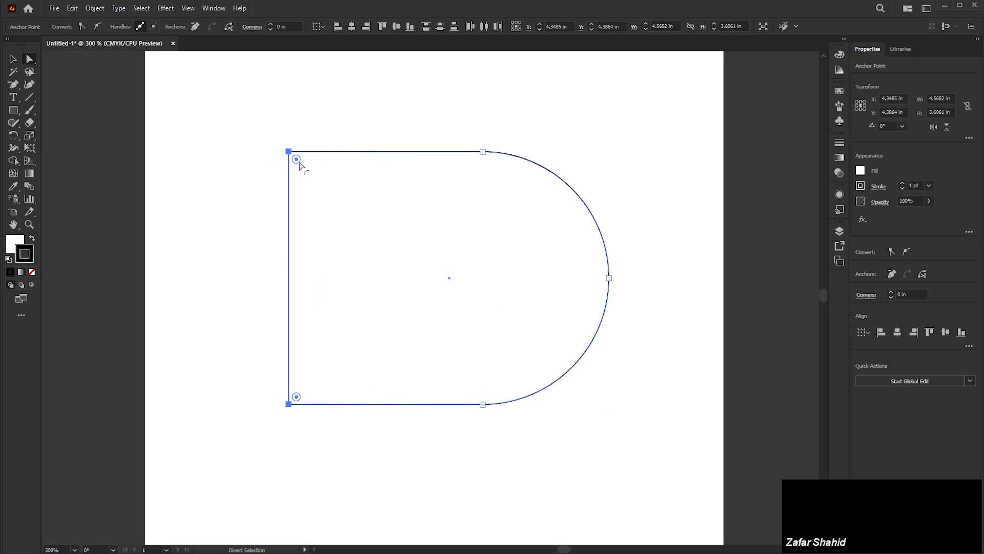
# Step: Select only the upper-left anchor, step its corner radius up to 1.25 in, and step it back down to 0 in
pyautogui.moveTo(279, 146)
pyautogui.mouseDown()
pyautogui.moveTo(327, 191)
pyautogui.moveTo(325, 207)
pyautogui.moveTo(272, 152)
pyautogui.mouseUp()
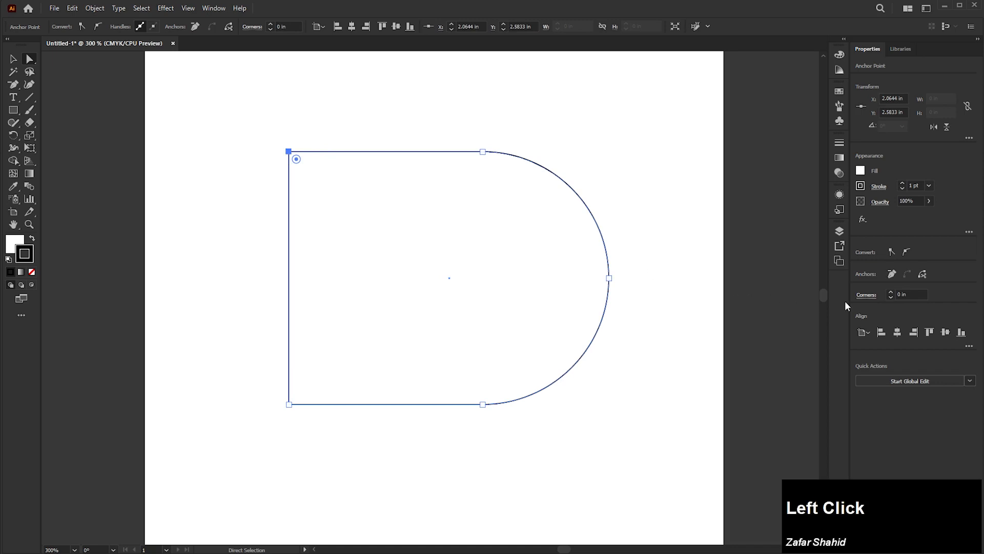
pyautogui.click(891, 292)
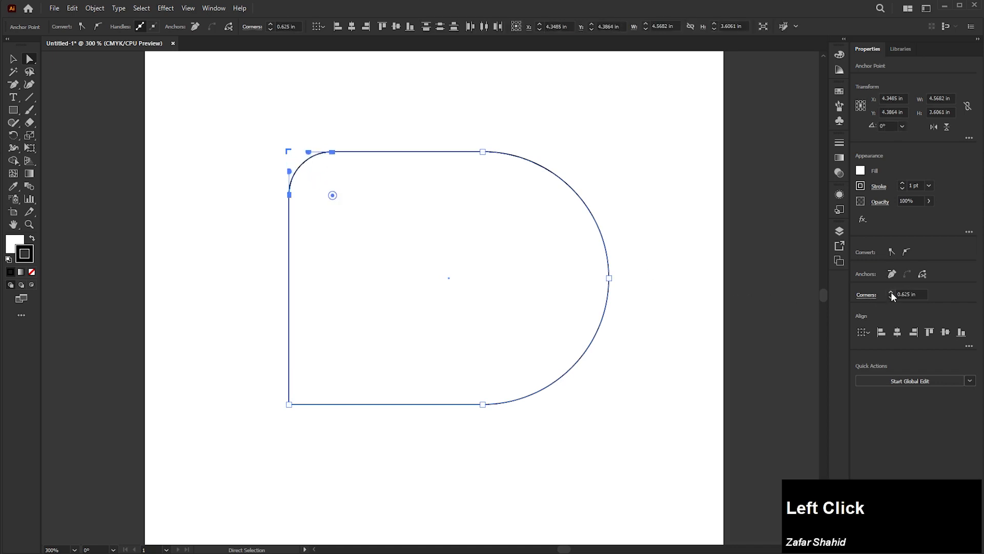
pyautogui.click(891, 294)
pyautogui.click(891, 293)
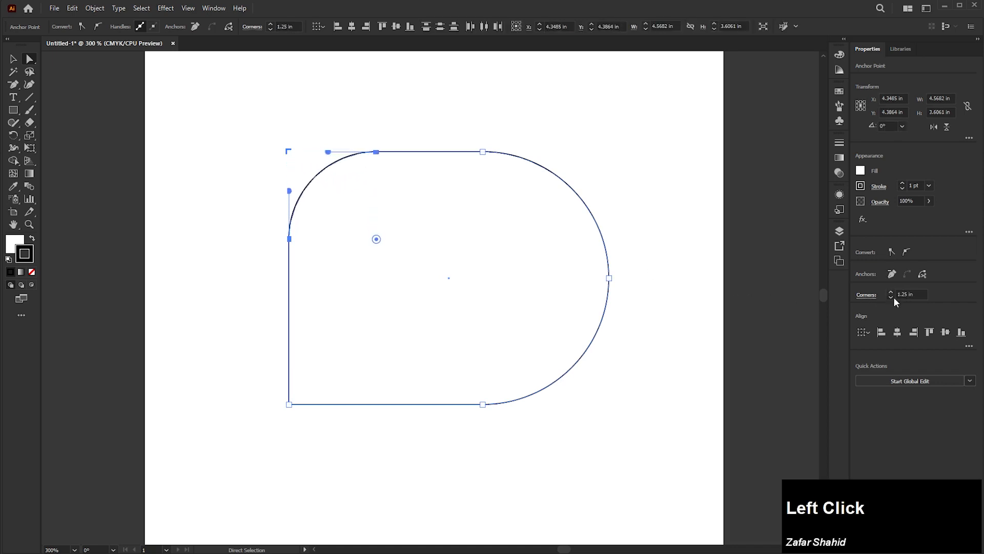
pyautogui.click(891, 297)
pyautogui.click(891, 297)
pyautogui.click(891, 297)
pyautogui.click(891, 297)
pyautogui.click(891, 296)
pyautogui.click(890, 296)
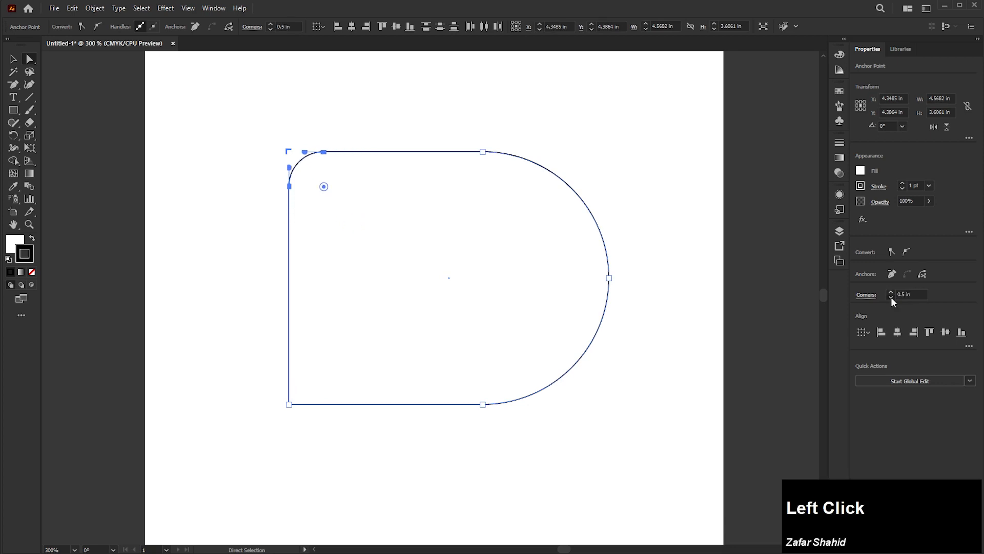
pyautogui.click(891, 296)
pyautogui.click(891, 297)
pyautogui.click(890, 297)
pyautogui.click(891, 296)
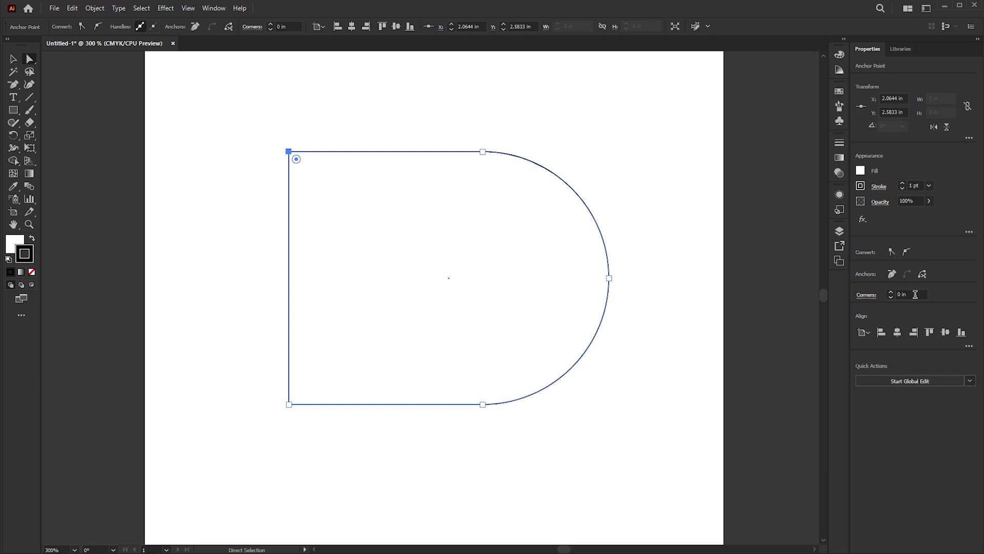
# Step: Raise the upper-left corner's radius continuously to 2.25 in and lower it back to 0 in
pyautogui.moveTo(918, 295); pyautogui.dragTo(893, 295)
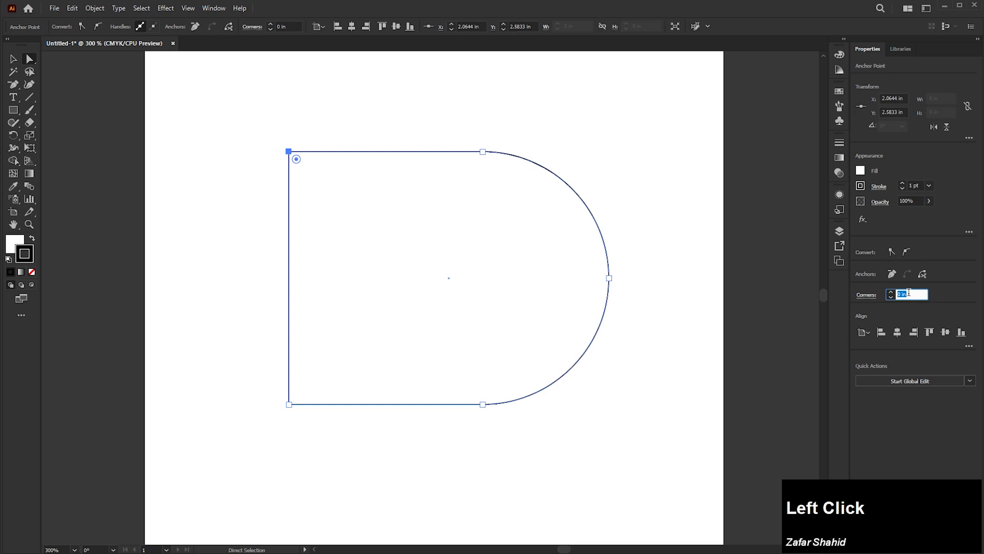
pyautogui.scroll(10, 910, 292)
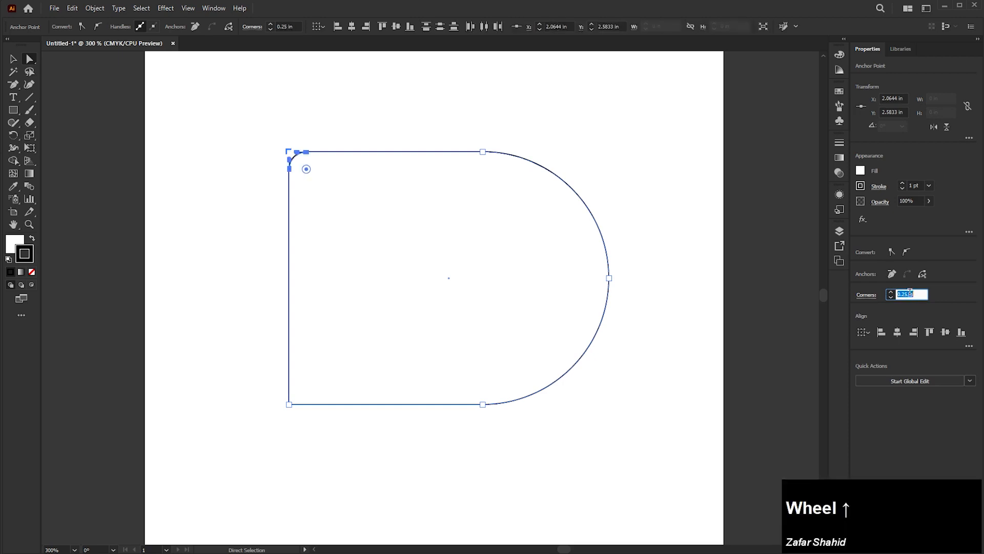
pyautogui.scroll(1, 910, 291)
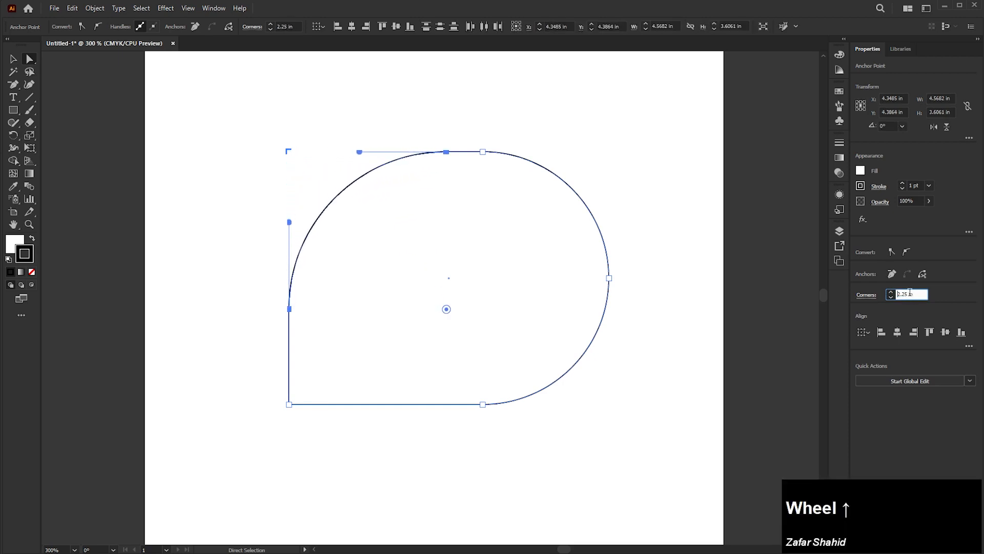
pyautogui.scroll(-9, 910, 292)
pyautogui.scroll(-3, 910, 291)
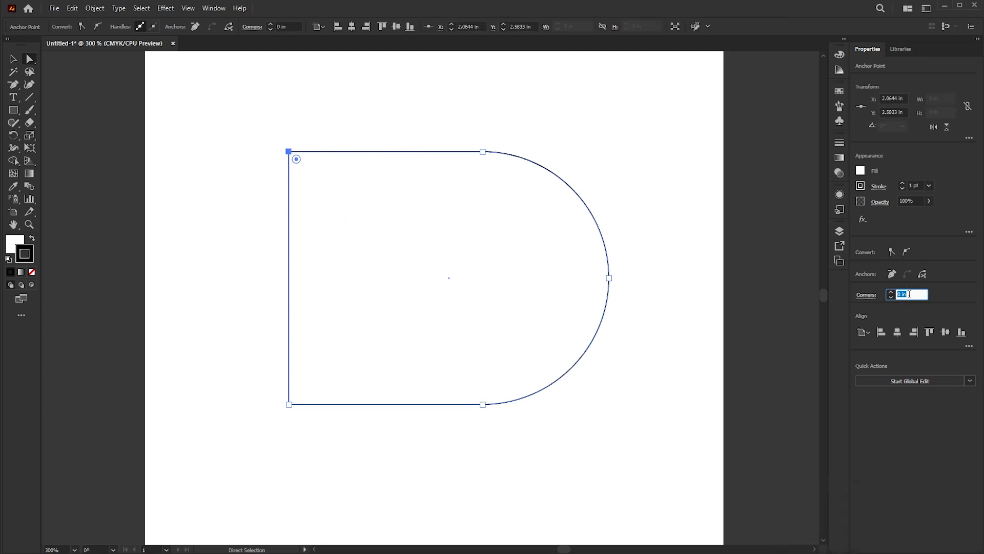
# Step: Move the whole shape slightly down and right, its upper-left corner to about X 2.19 in, Y 2.94 in
pyautogui.click(14, 59)
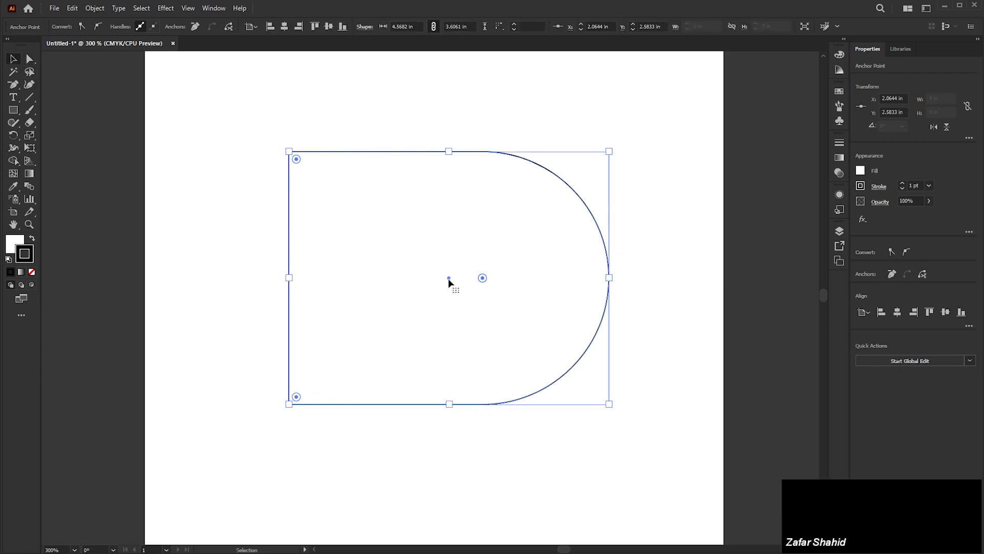
pyautogui.moveTo(449, 281); pyautogui.dragTo(459, 304)
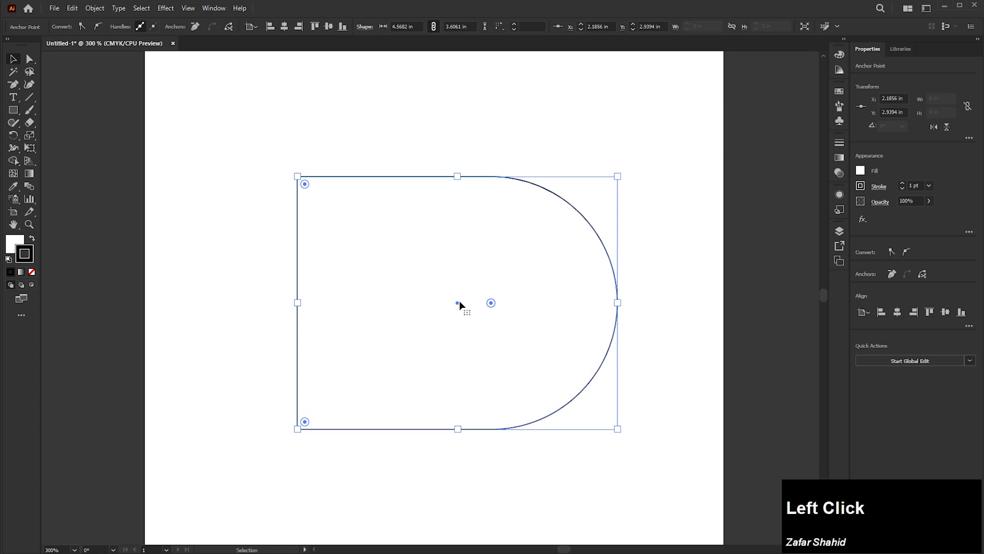